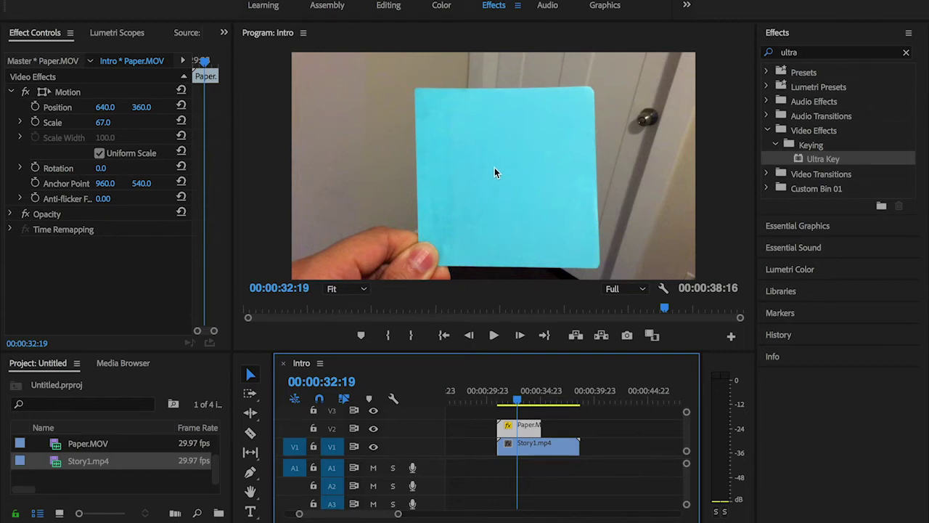
Apply Ultra Key to Paper.MOV on V2 and key out the cyan-blue paper.
click(907, 52)
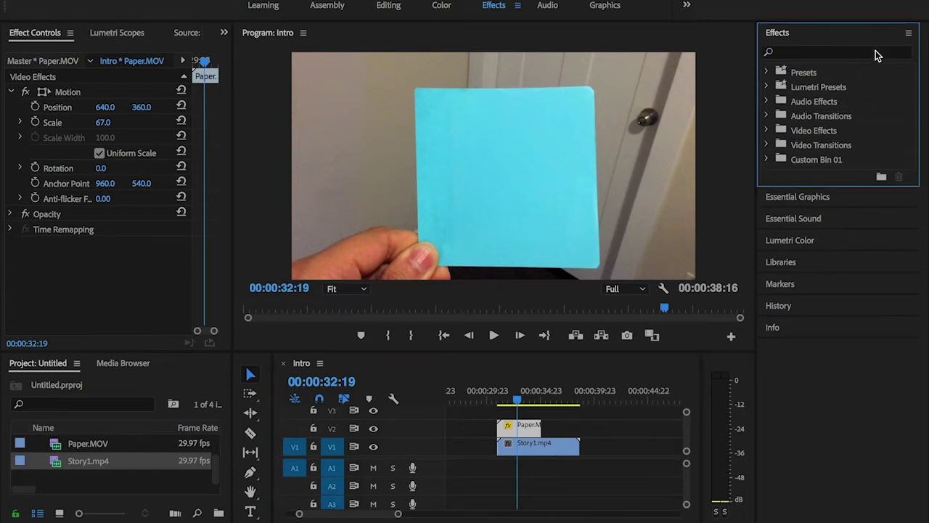
click(873, 50)
text(ultar)
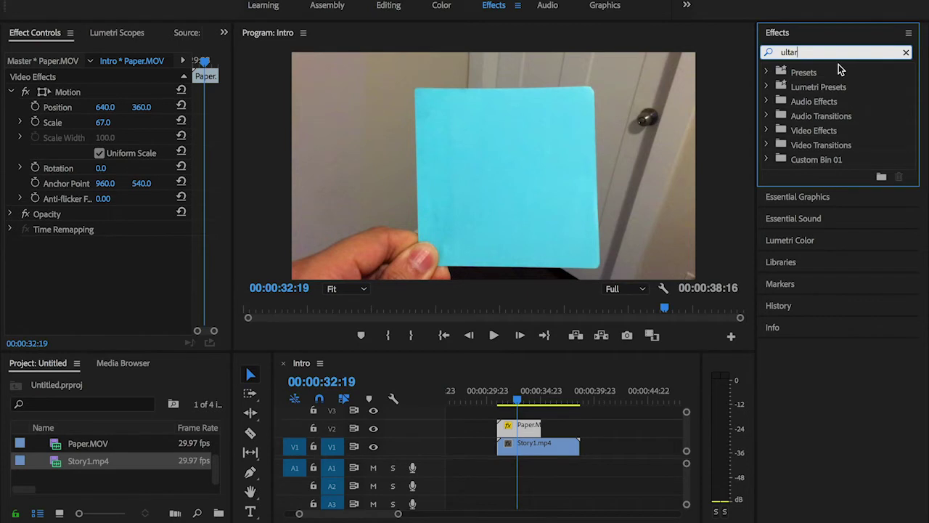
key(BackSpace)
key(BackSpace)
text(ra)
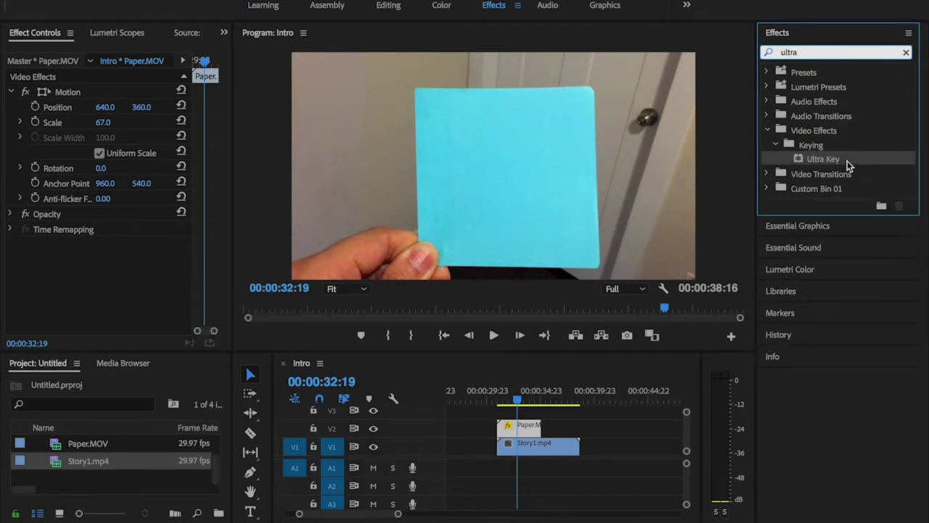
drag(808, 158, 519, 429)
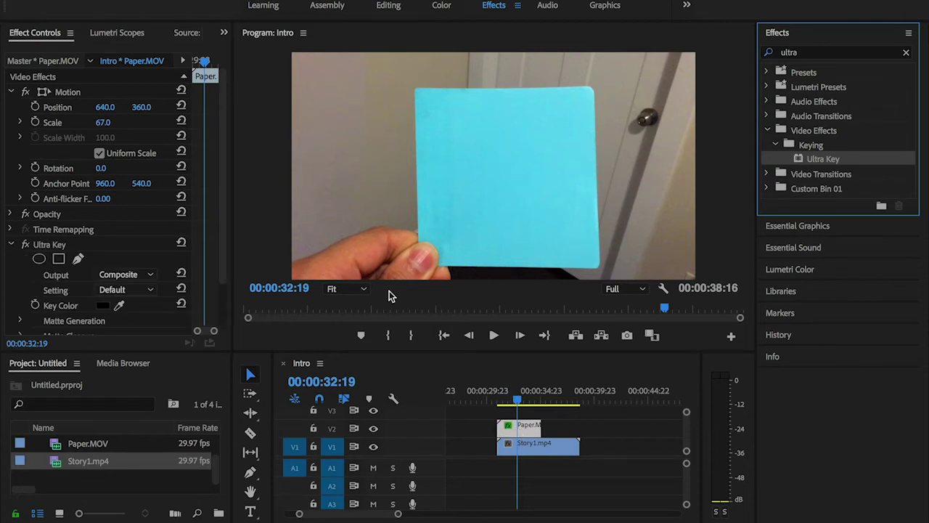
click(128, 305)
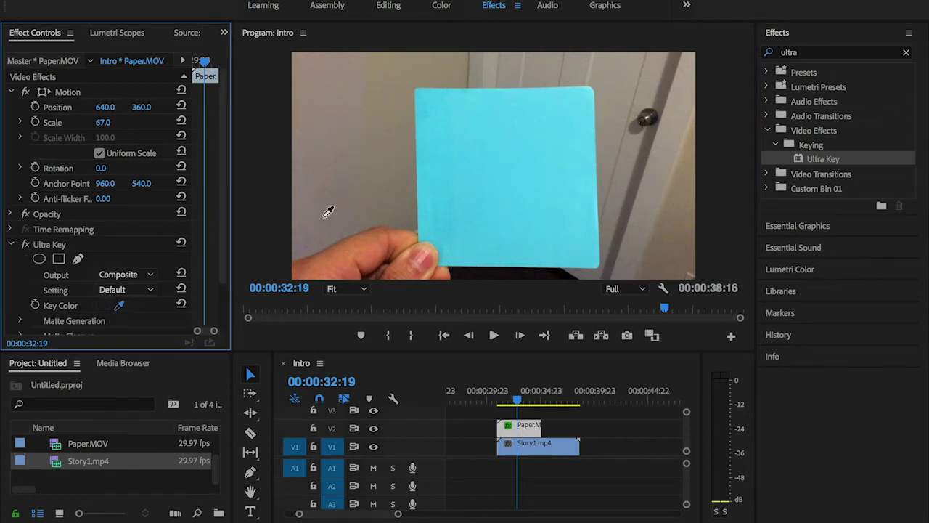
click(538, 138)
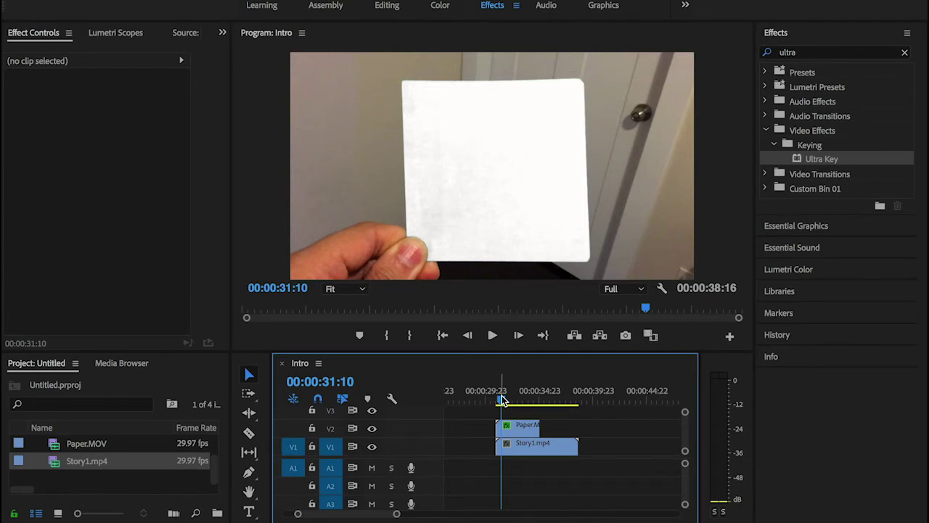
Play back the keyed Paper.MOV shot, then return the playhead to 00:00:33:06.
click(517, 427)
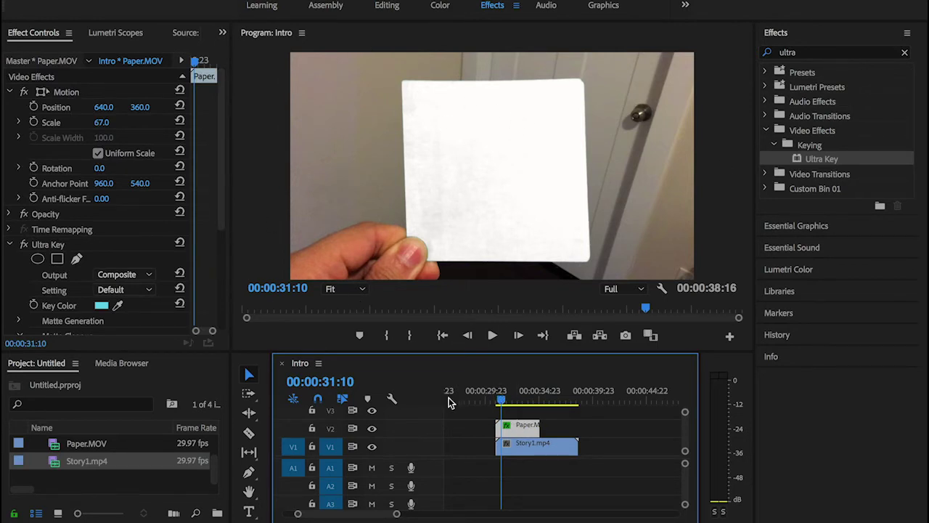
key(space)
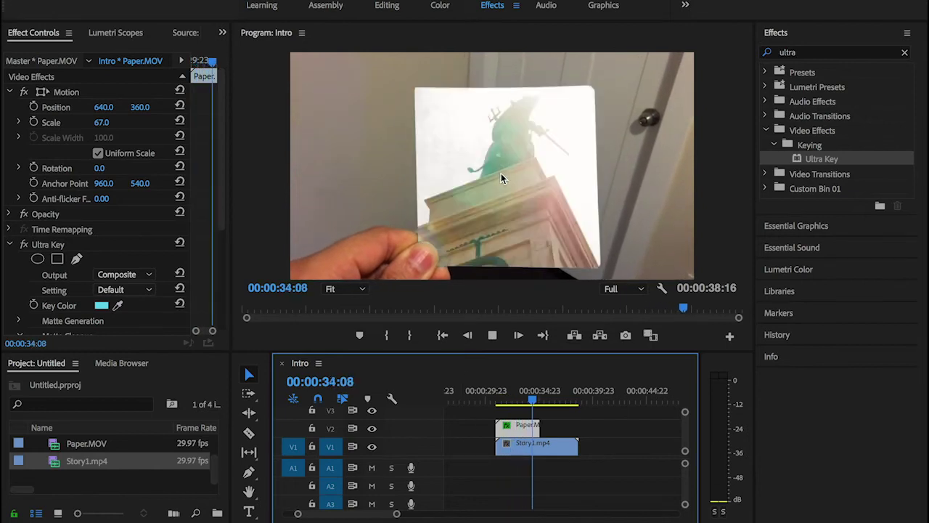
key(space)
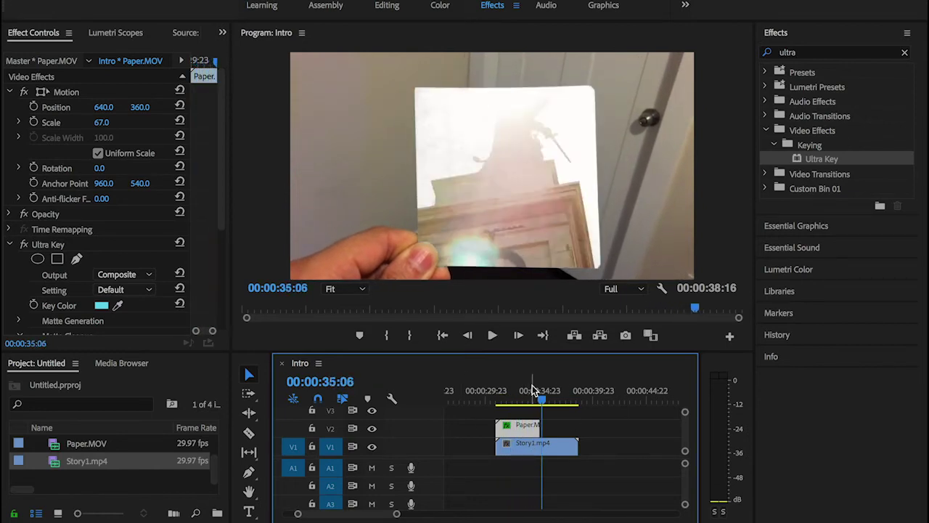
drag(533, 392, 521, 393)
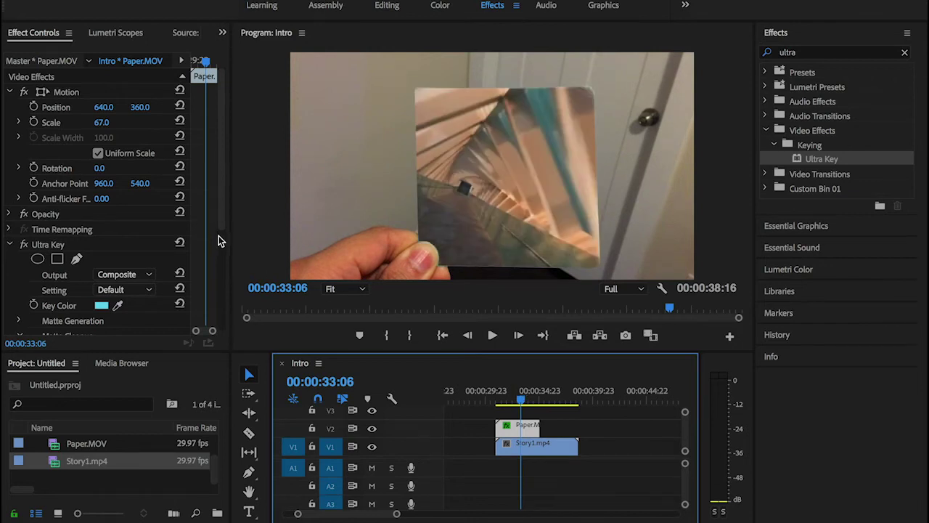
scroll(218, 235, down, 5)
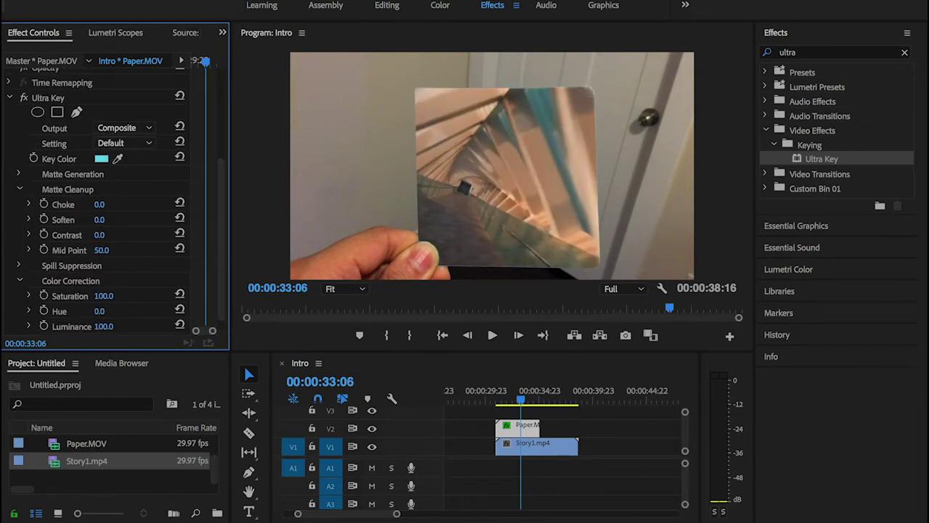
Set Ultra Key Matte Cleanup to Soften 25, Contrast 100 and Mid Point 100.
click(99, 219)
text(25)
key(Return)
drag(99, 234, 138, 235)
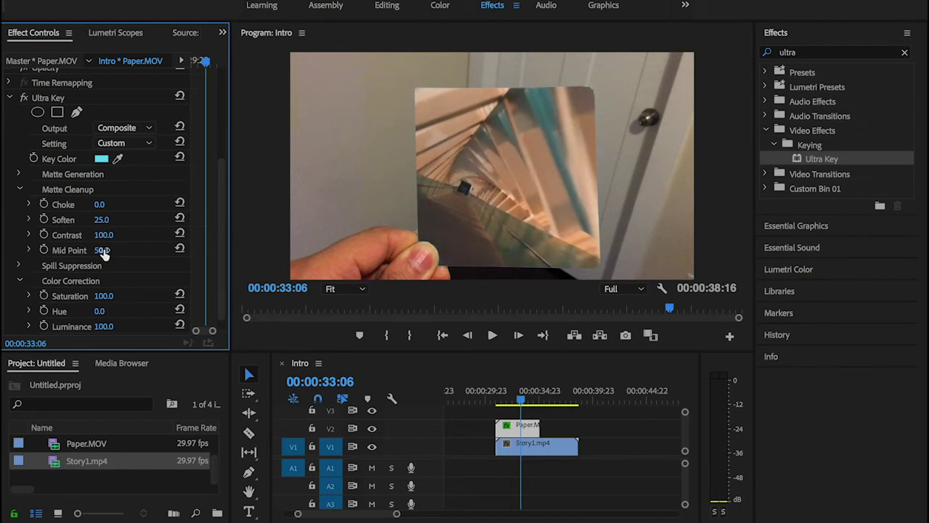
drag(104, 251, 110, 250)
drag(110, 250, 113, 250)
Set Ultra Key Color Correction to Hue 3, Saturation 84 and Luminance 90.
scroll(209, 270, down, 1)
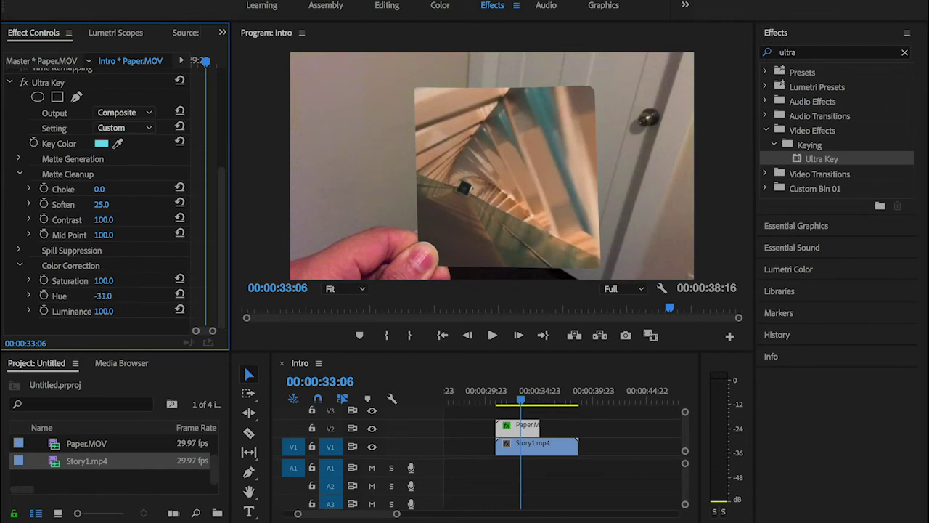
drag(98, 295, 101, 296)
drag(103, 280, 93, 280)
mouse_move(106, 310)
mouse_down()
mouse_move(96, 311)
mouse_move(113, 312)
mouse_up()
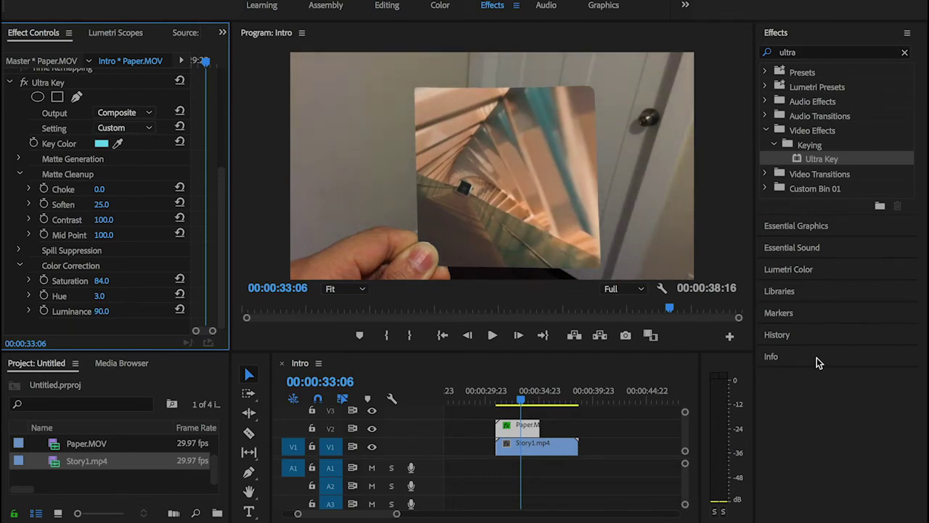
Preview the corrected key from the shot start, stopping at 00:00:33:15, and widen the Project panel.
click(496, 393)
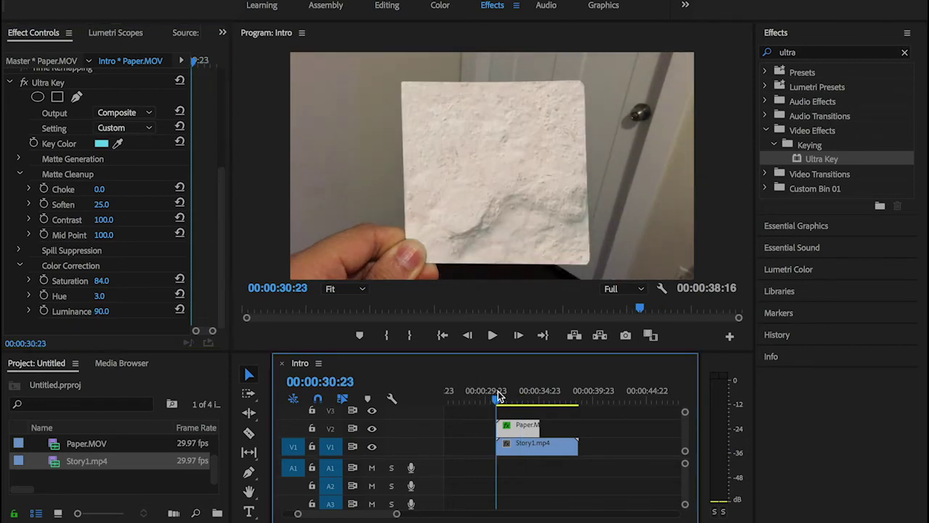
key(space)
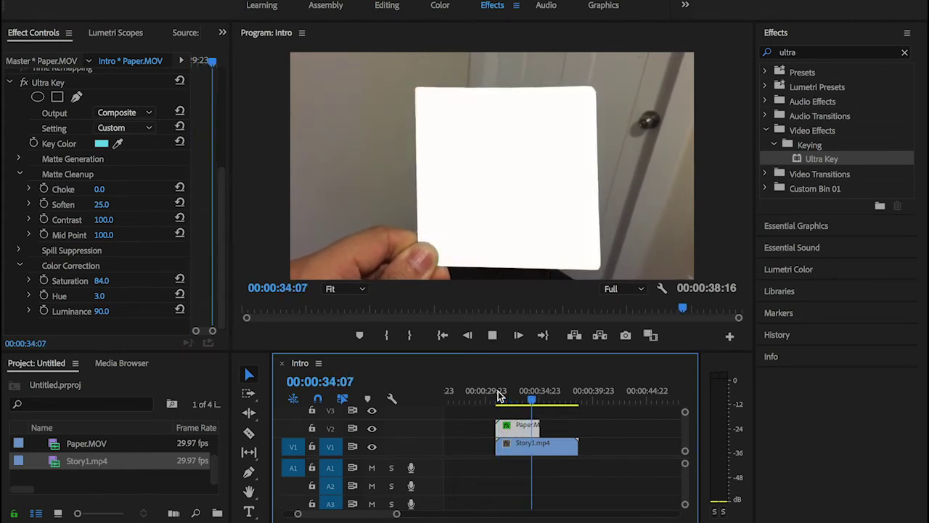
drag(543, 400, 528, 396)
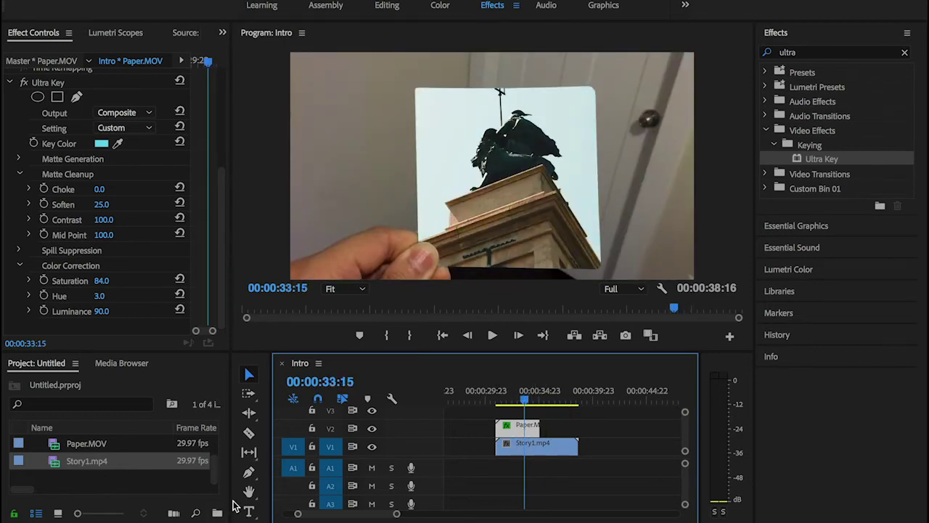
drag(230, 497, 261, 497)
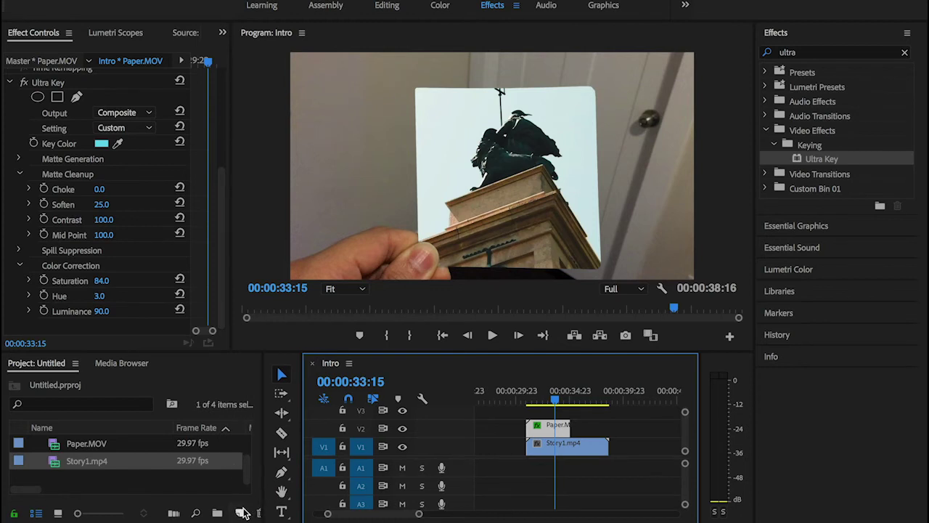
Create a new Adjustment Layer in the Project panel with default settings.
click(242, 511)
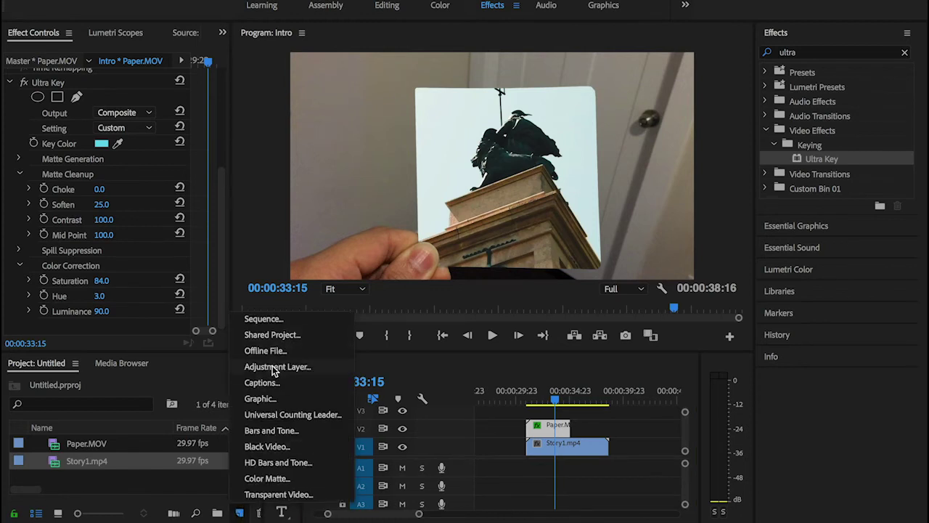
click(280, 366)
click(545, 319)
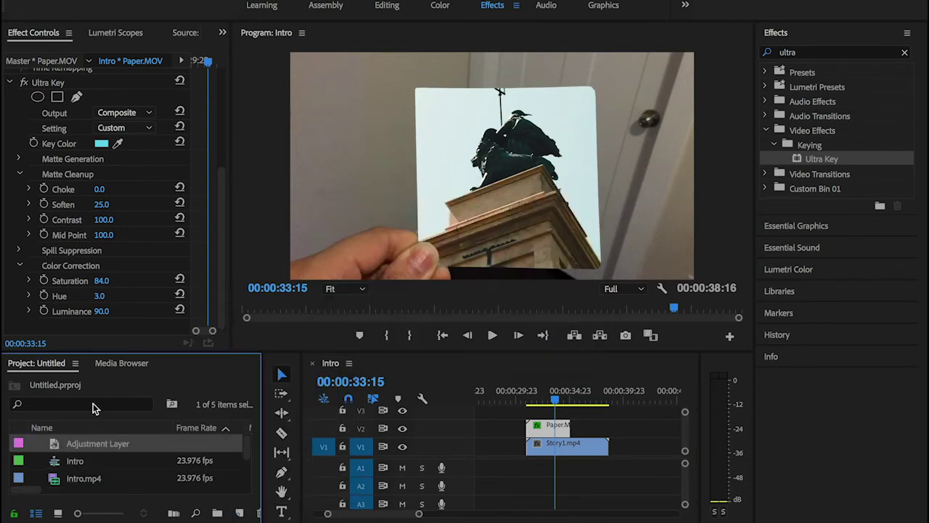
Place the adjustment layer on the tracks above the paper clip and trim its start.
mouse_move(95, 443)
mouse_down()
mouse_move(564, 420)
mouse_move(570, 407)
mouse_move(584, 441)
mouse_move(571, 441)
mouse_up()
click(566, 420)
scroll(569, 438, up, 1)
click(905, 52)
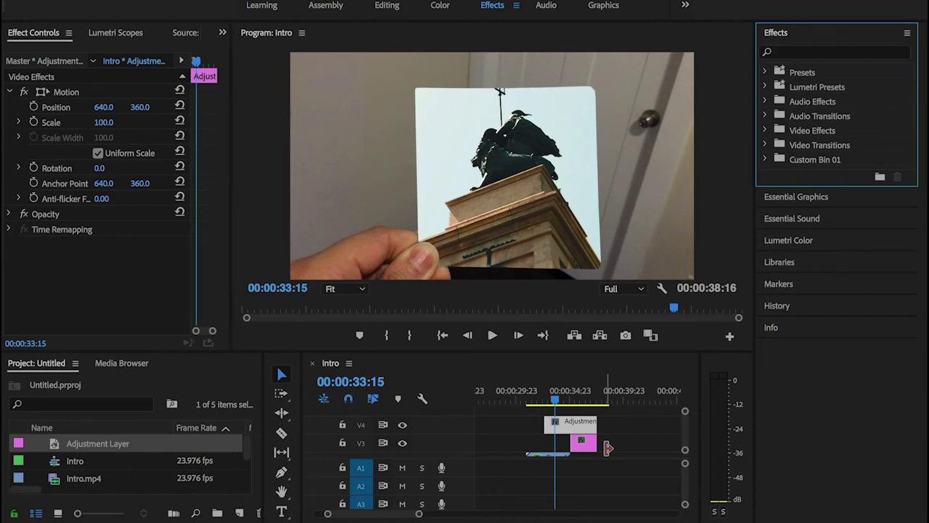
Apply the ZoomTransformation preset to the adjustment clip.
click(834, 53)
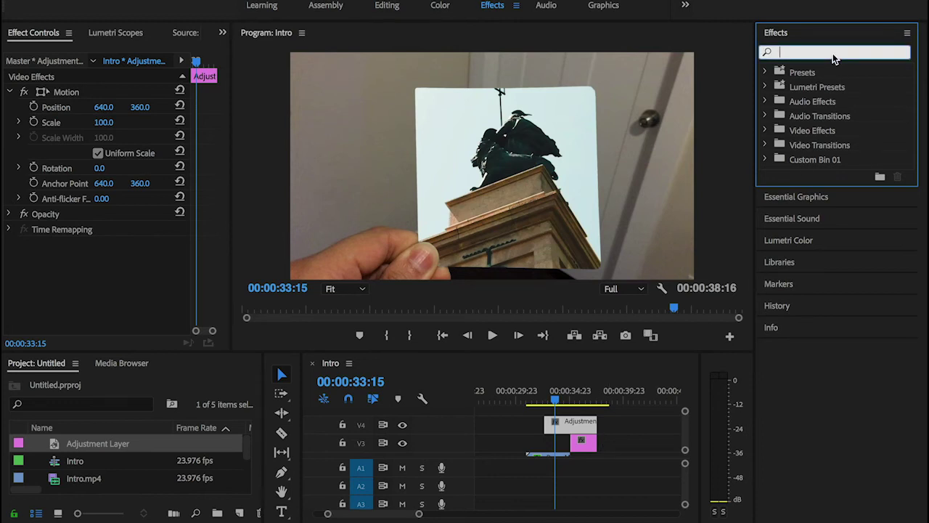
text(trans)
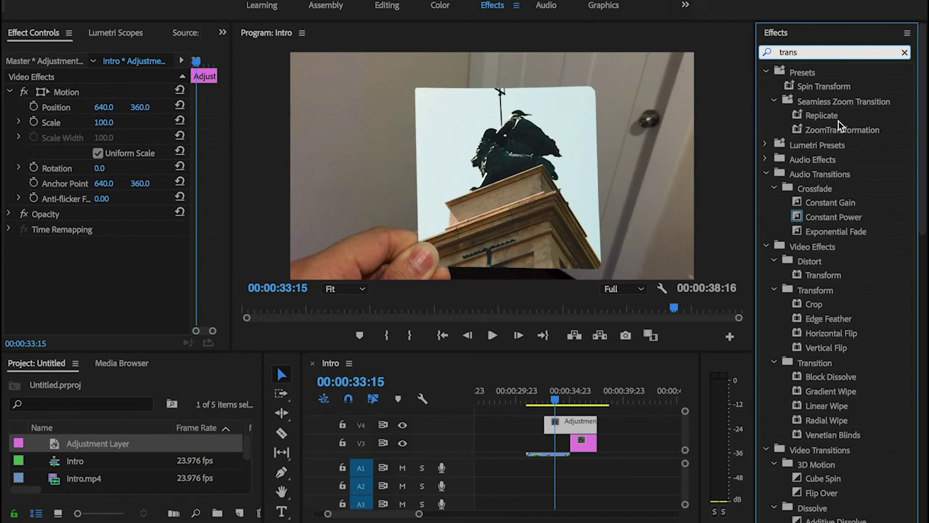
drag(842, 129, 581, 425)
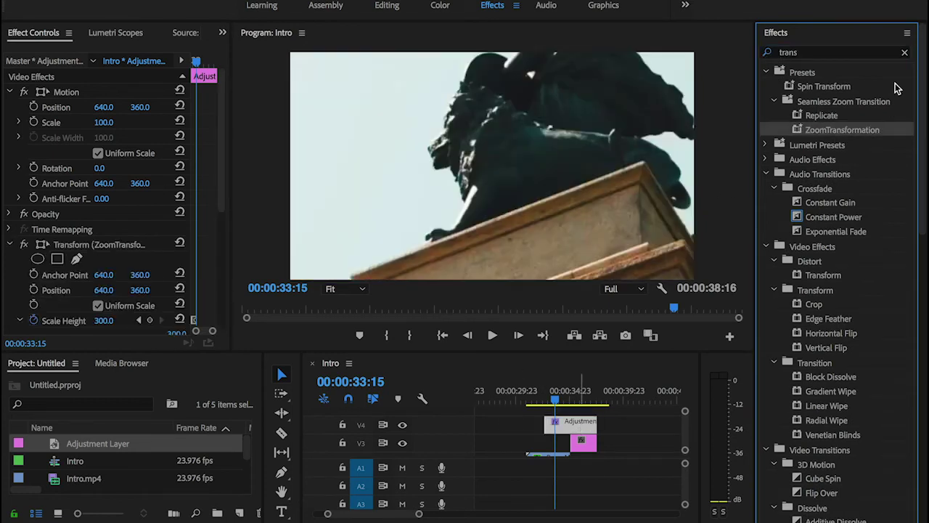
Apply the Replicate preset to the other adjustment clip.
click(905, 52)
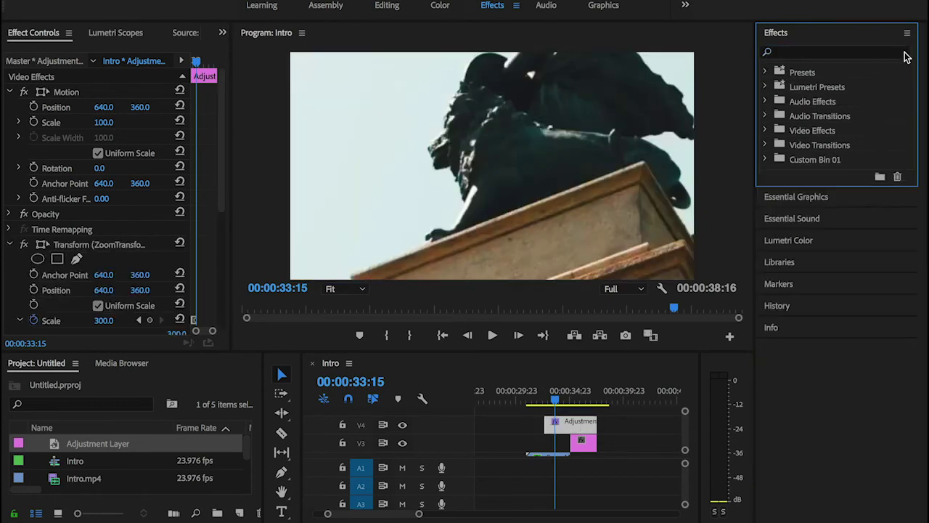
click(857, 53)
text(repl)
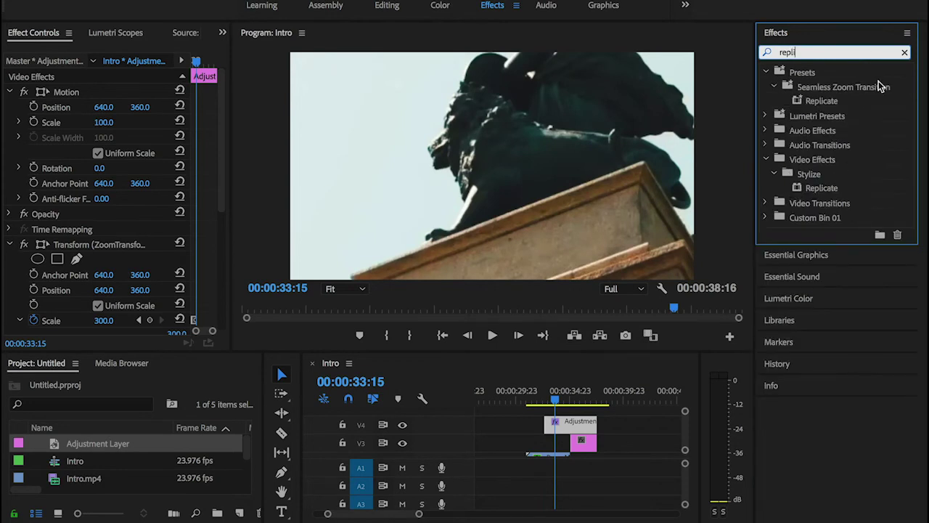
text(i)
drag(822, 101, 589, 445)
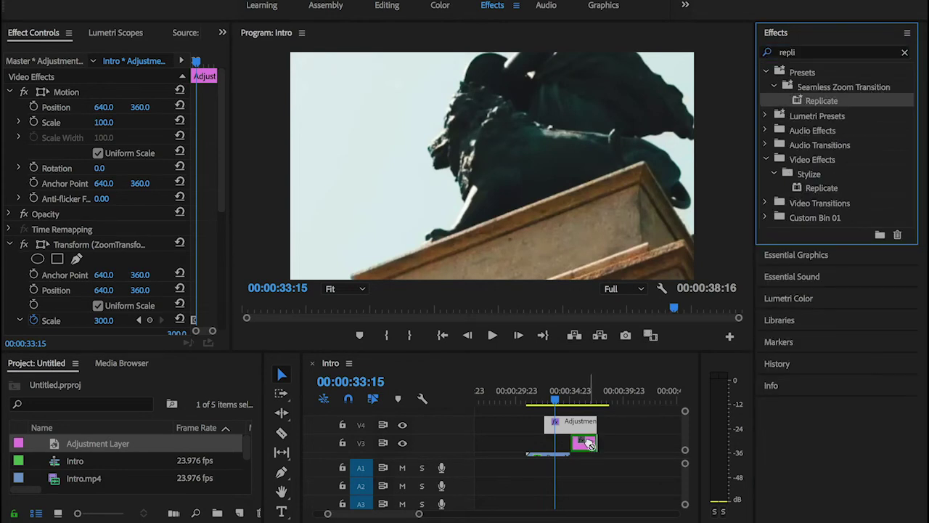
Shift the zoom adjustment clip's two Scale keyframes later in time.
drag(568, 395, 570, 400)
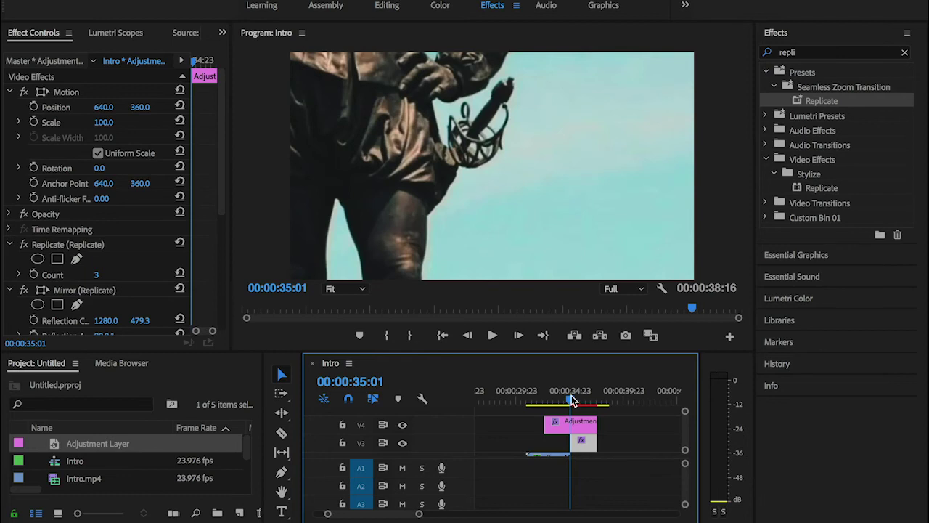
click(579, 440)
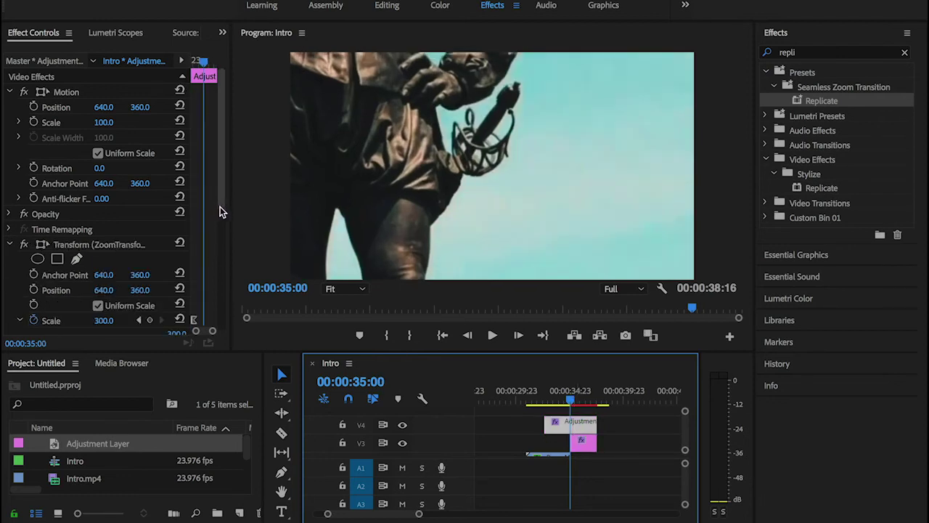
scroll(220, 217, down, 3)
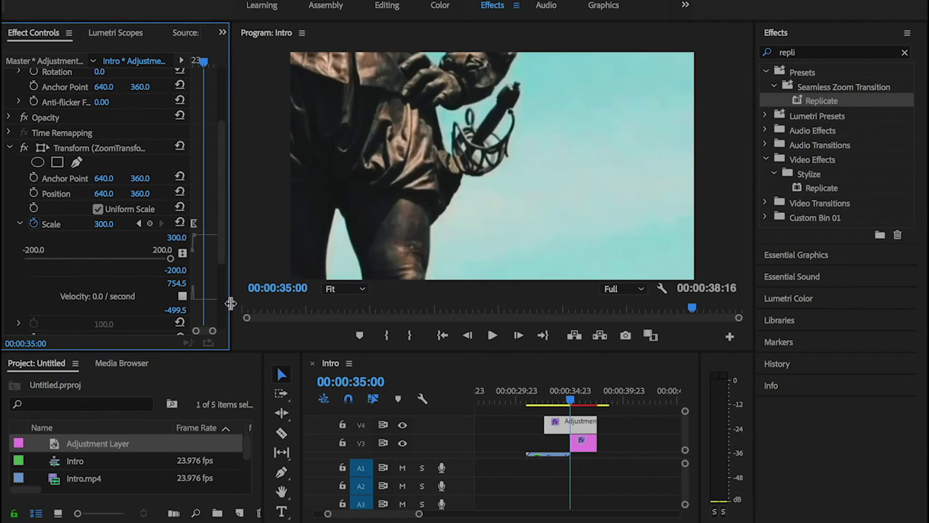
drag(231, 305, 336, 276)
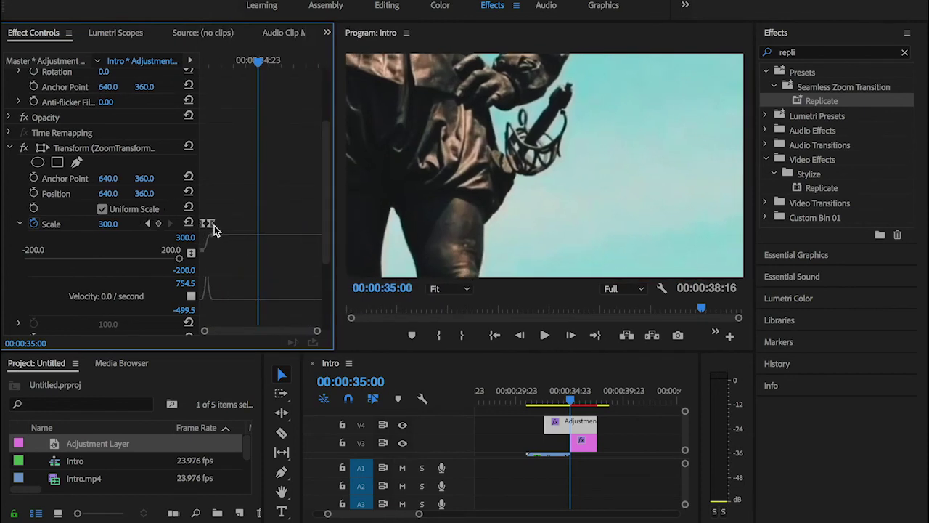
mouse_move(224, 206)
mouse_down()
mouse_move(188, 239)
mouse_move(259, 222)
mouse_up()
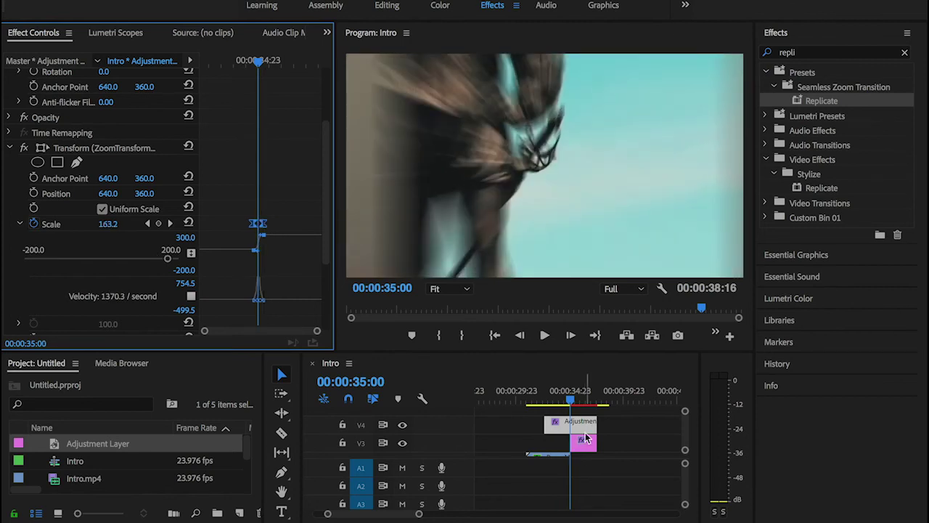
scroll(587, 439, down, 2)
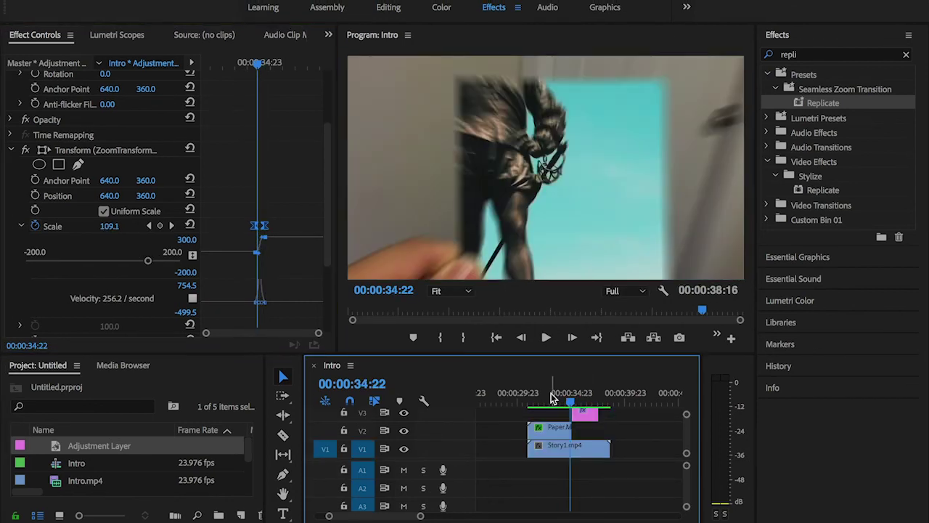
drag(551, 398, 531, 397)
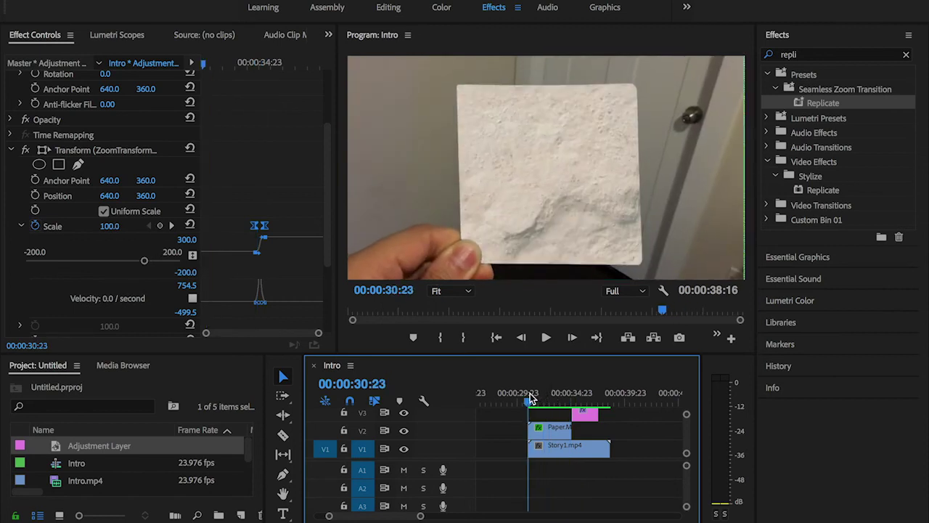
key(space)
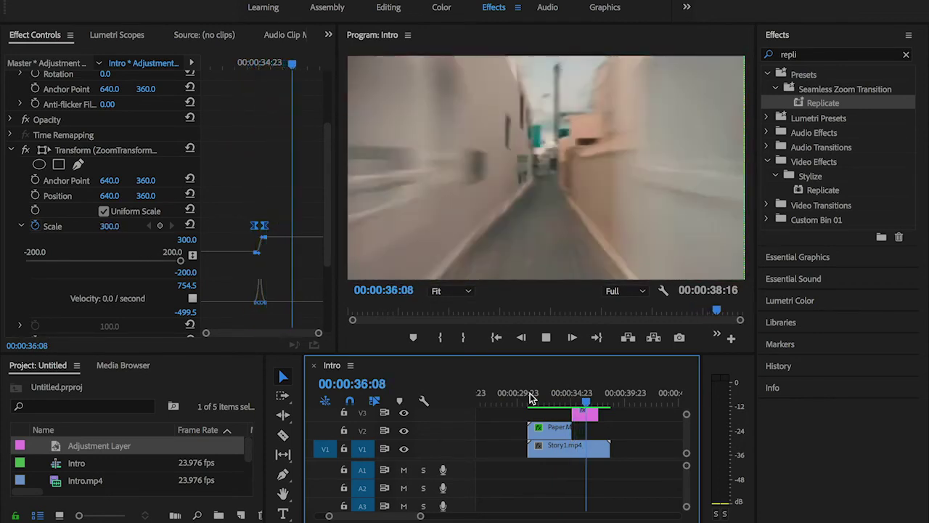
key(space)
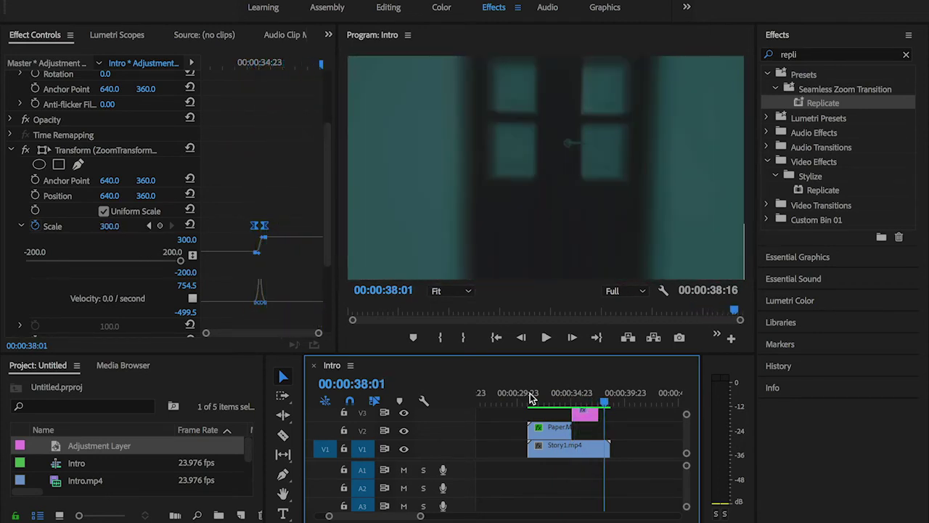
drag(589, 401, 556, 405)
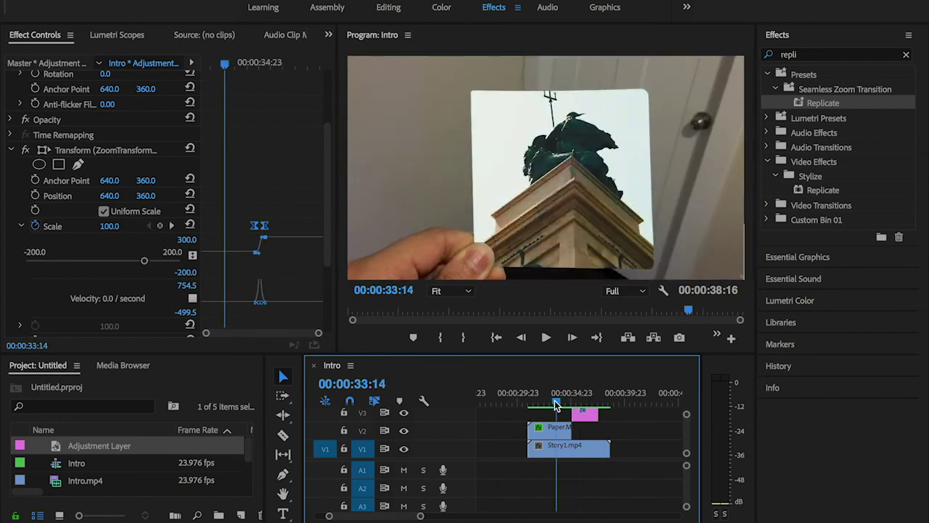